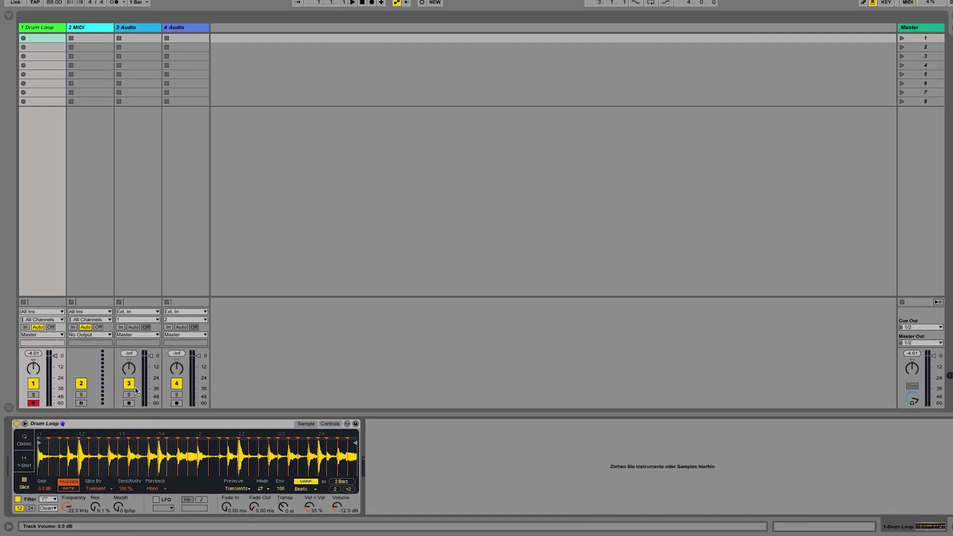
Expand the Drum Loop Simpler's waveform into the large sample view and play through its slices in ascending order.
left_click(25, 426)
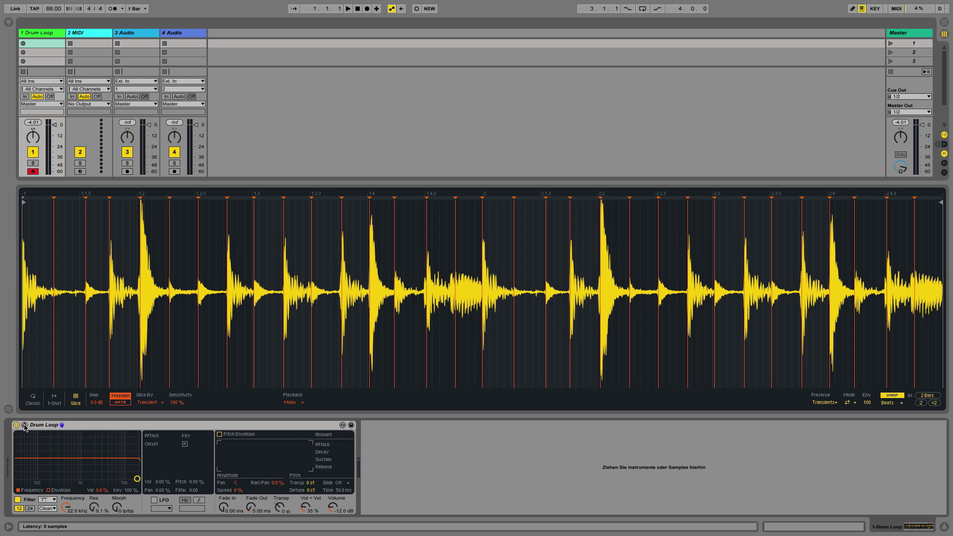
key("a")
key("w")
key("s")
key("d")
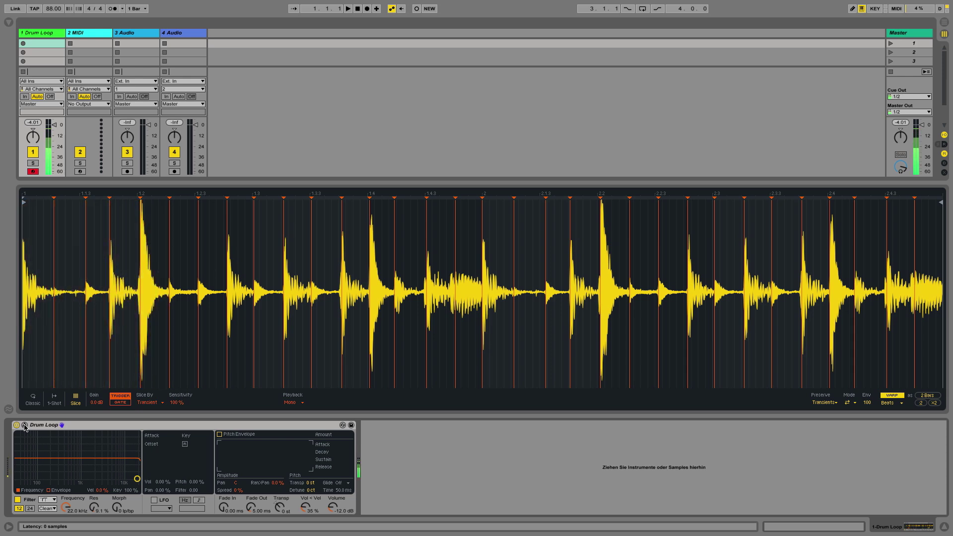
key("f")
key("t")
key("g")
key("y")
key("h")
key("u")
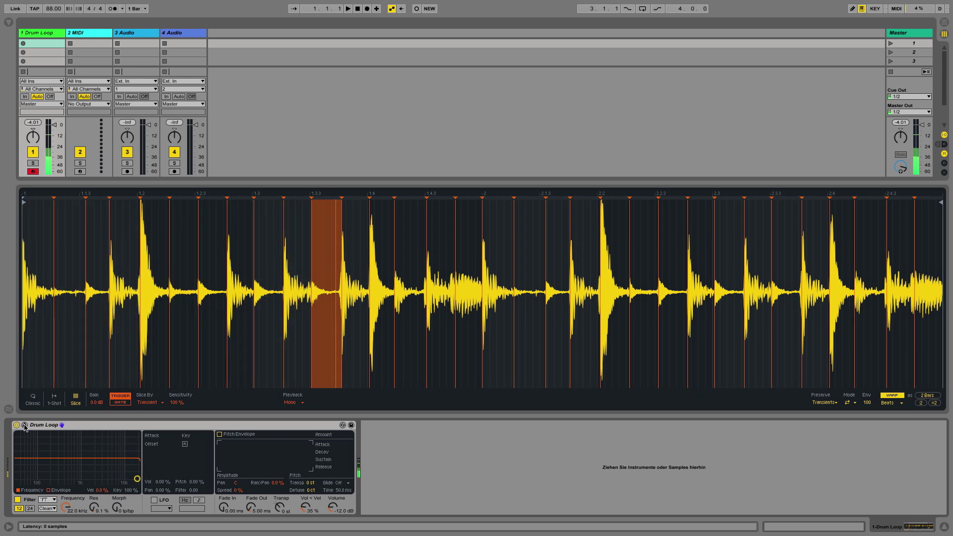
key("j")
key("k")
key("o")
key("l")
key("p")
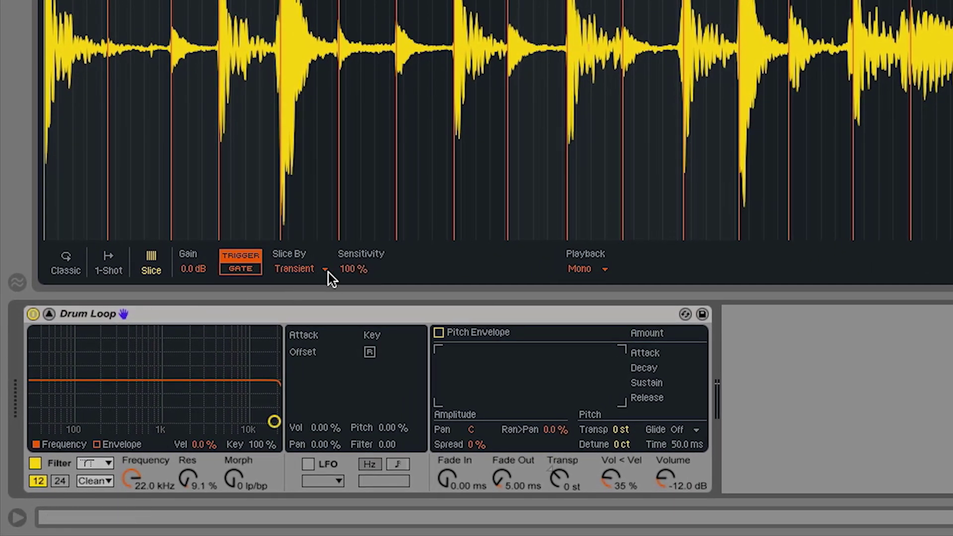
Lower the transient slicing Sensitivity of the Drum Loop to 26 % and play the first slices in an improvised rhythm.
left_click_drag(349, 269, 349, 301)
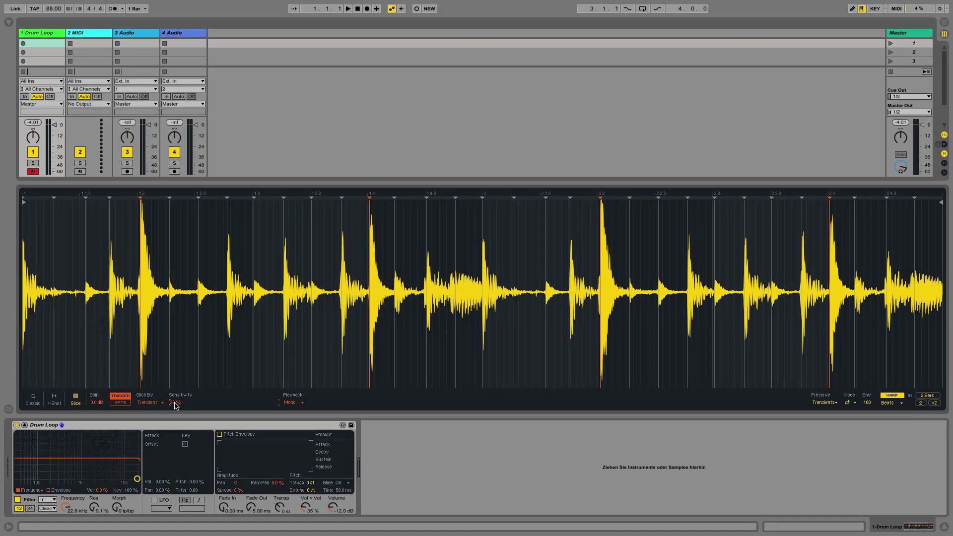
key("s")
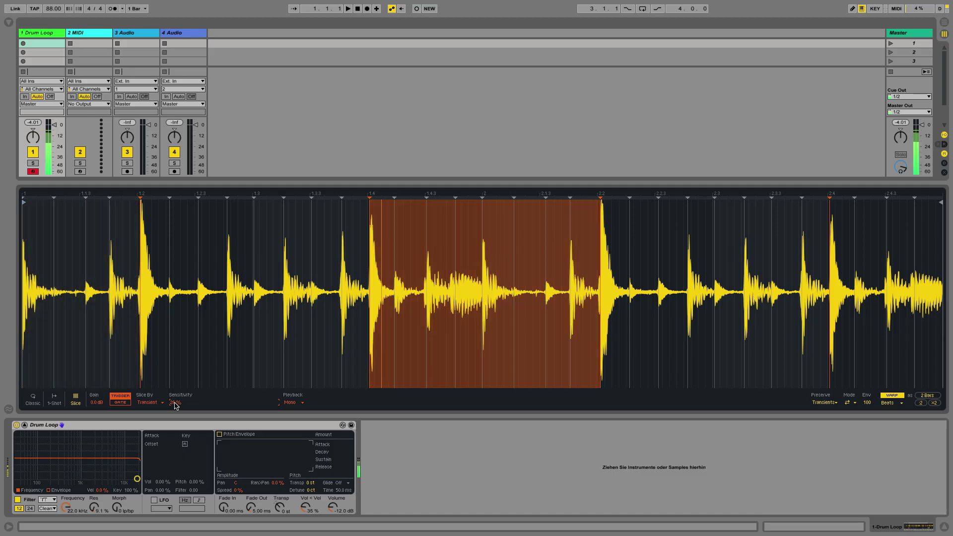
key("a")
key("a")
key("s")
key("a")
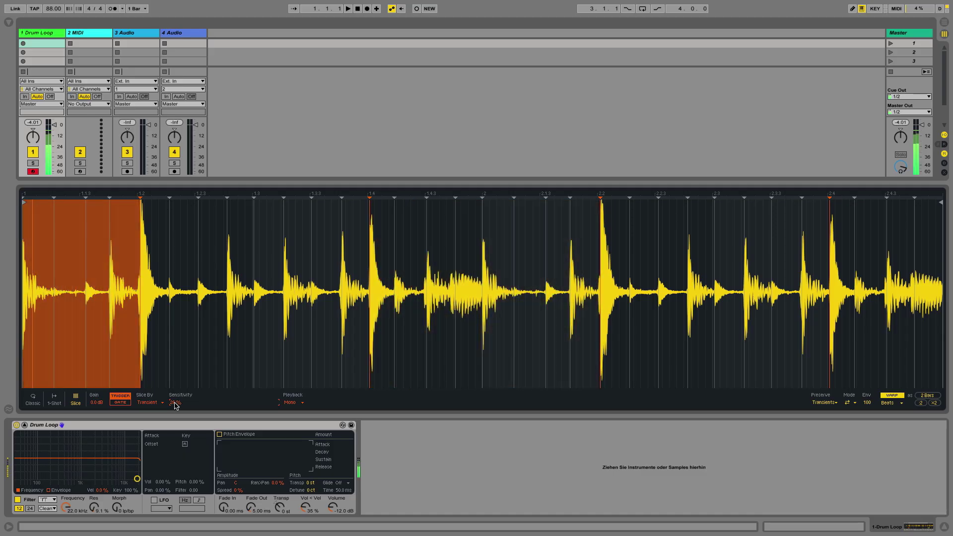
key("s")
key("a")
key("a")
key("s")
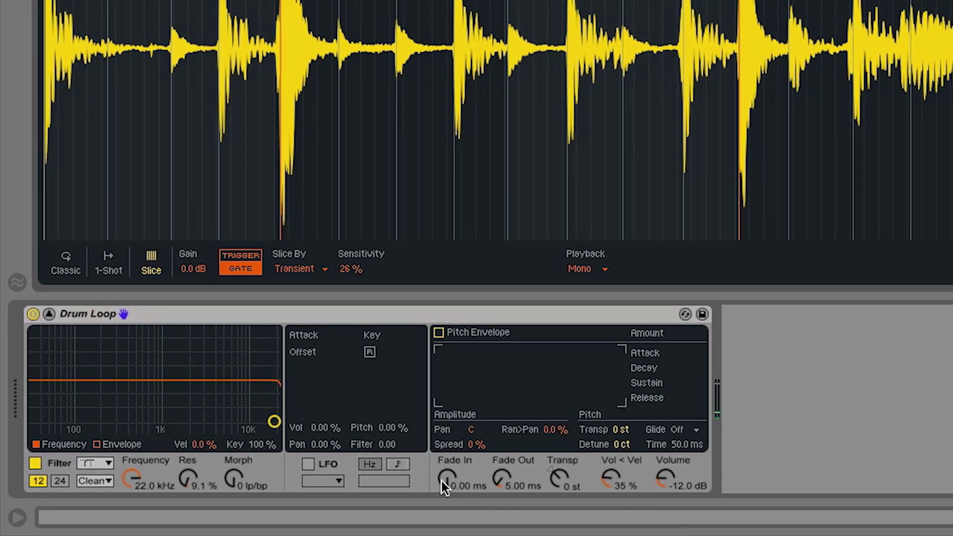
Raise the Drum Loop's Fade In to 614 ms and switch slice Playback to Poly.
left_click_drag(443, 480, 443, 449)
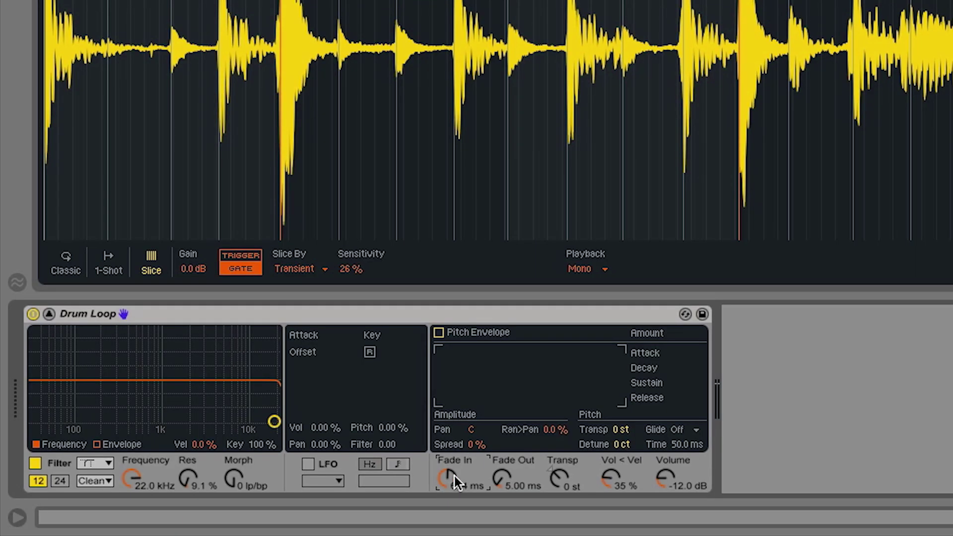
left_click(588, 271)
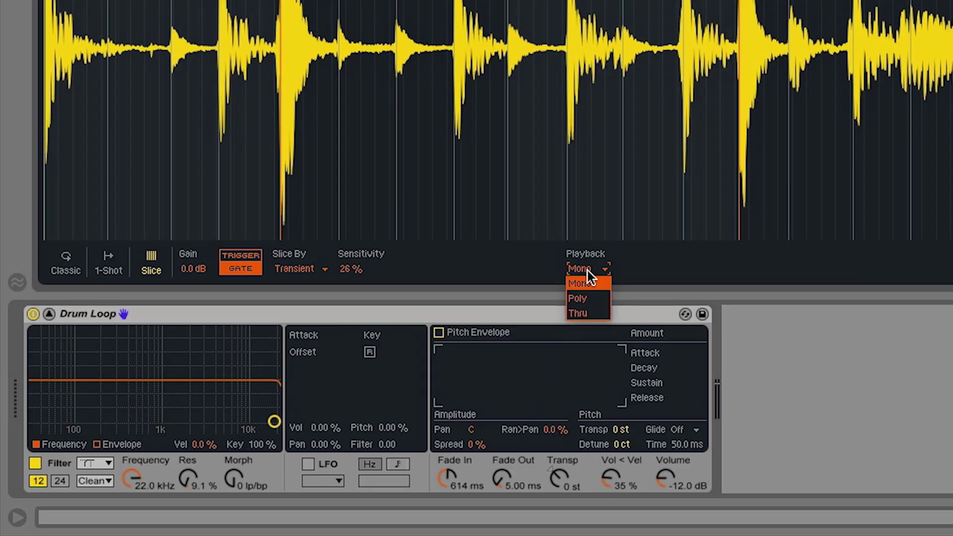
left_click(587, 297)
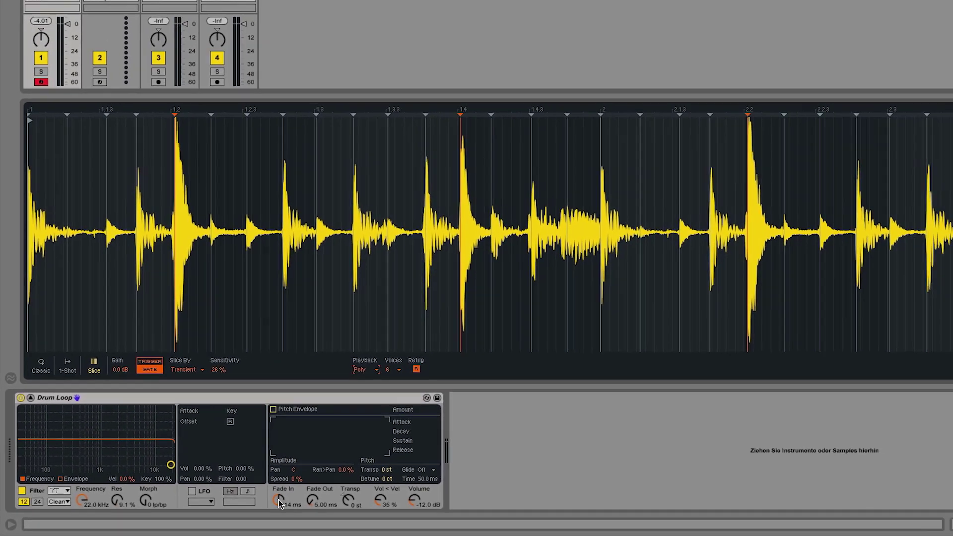
Reset the Fade In to 0.00 ms and raise the slicing Sensitivity to 57 %.
left_click_drag(279, 502, 279, 511)
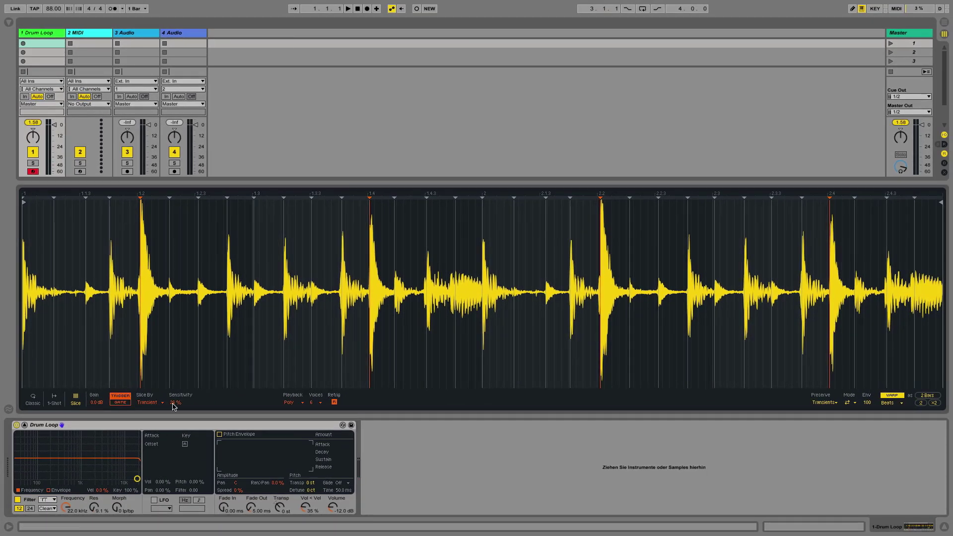
left_click_drag(175, 403, 174, 395)
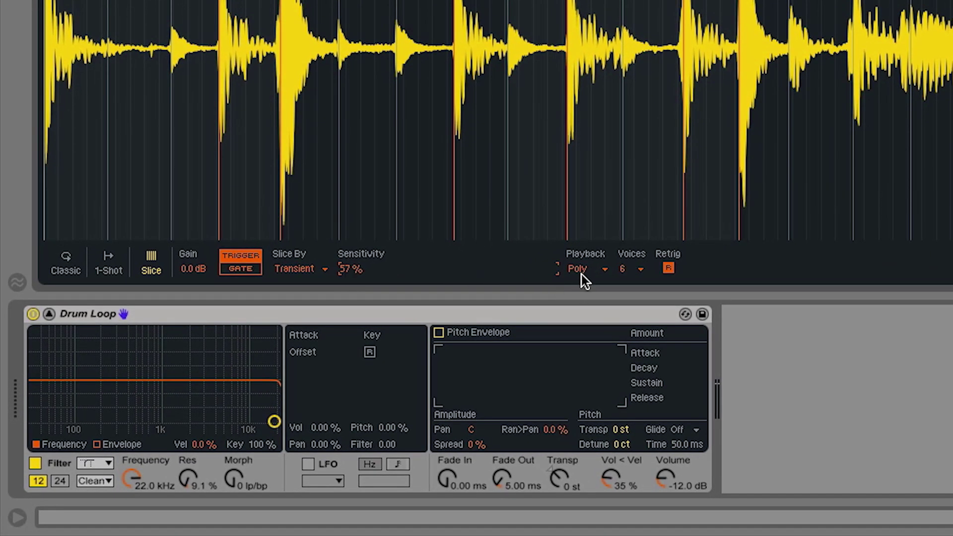
Switch the Drum Loop's slice Playback mode to Thru.
left_click(584, 276)
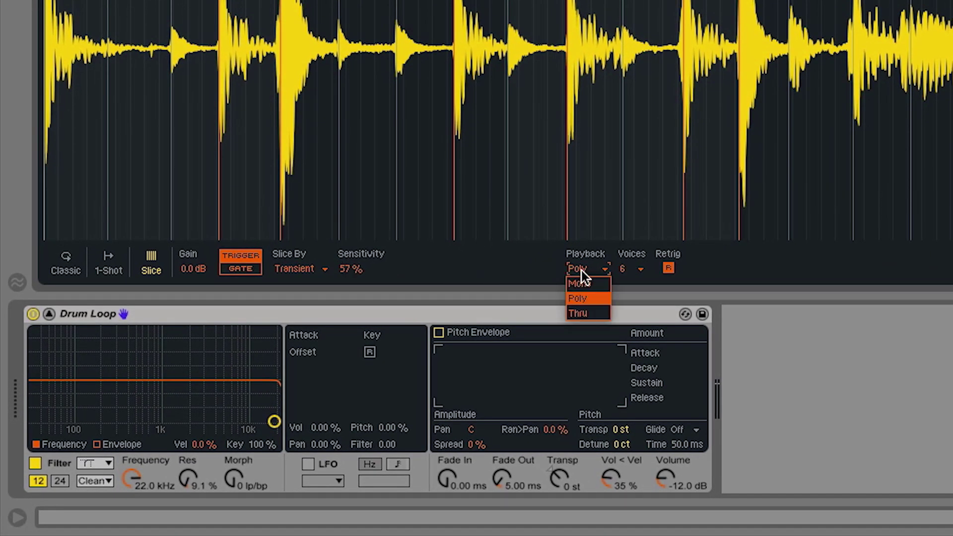
left_click(584, 313)
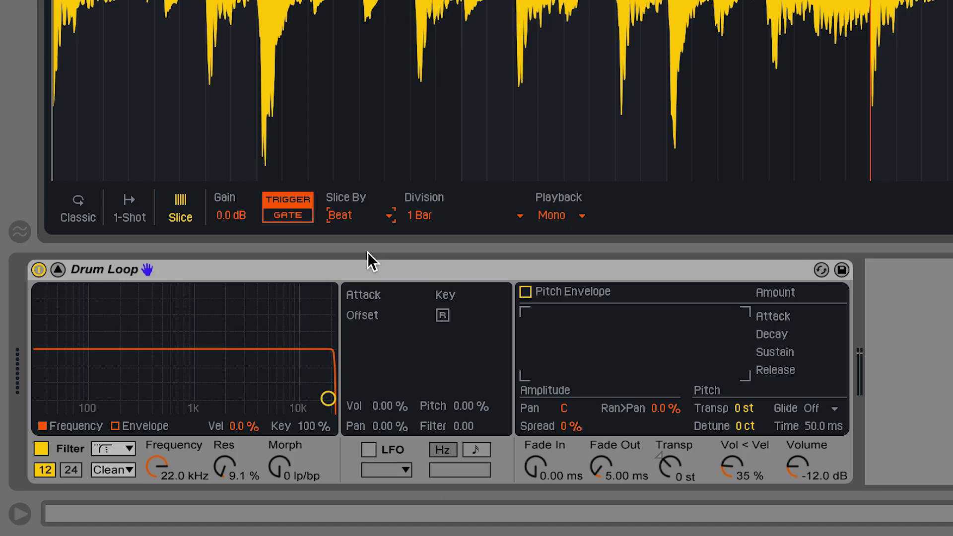
Set the Drum Loop's beat slicing Division first to 1/4 and finally to 1/16.
left_click(457, 217)
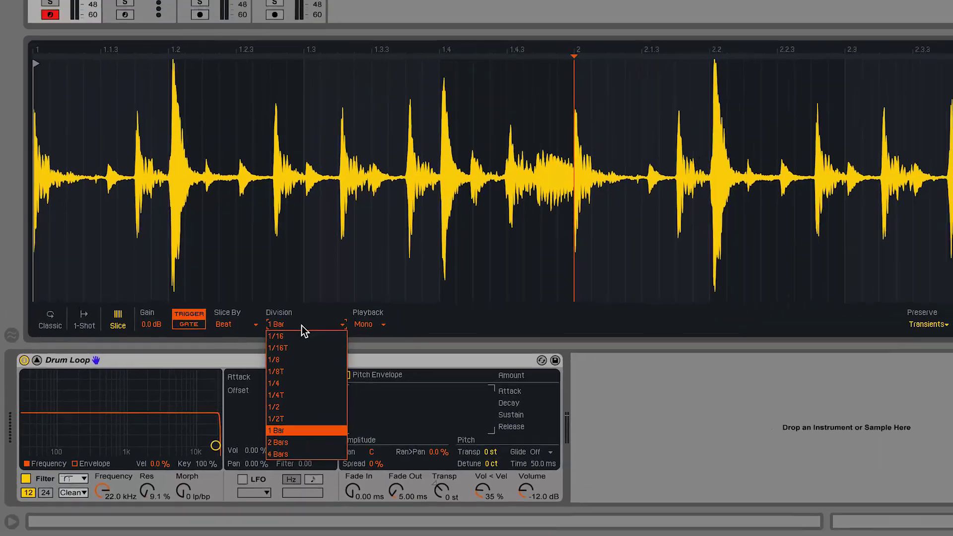
left_click(301, 325)
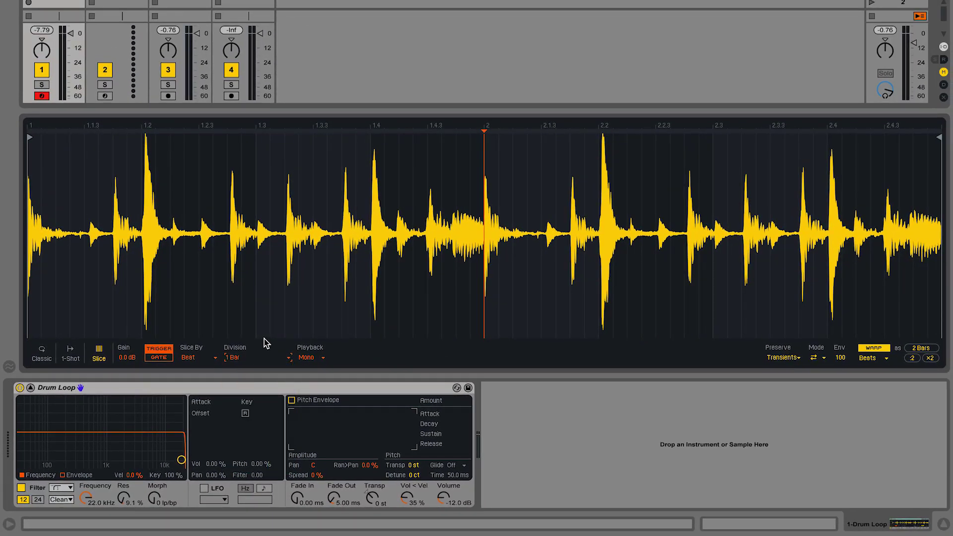
key("space")
left_click(270, 358)
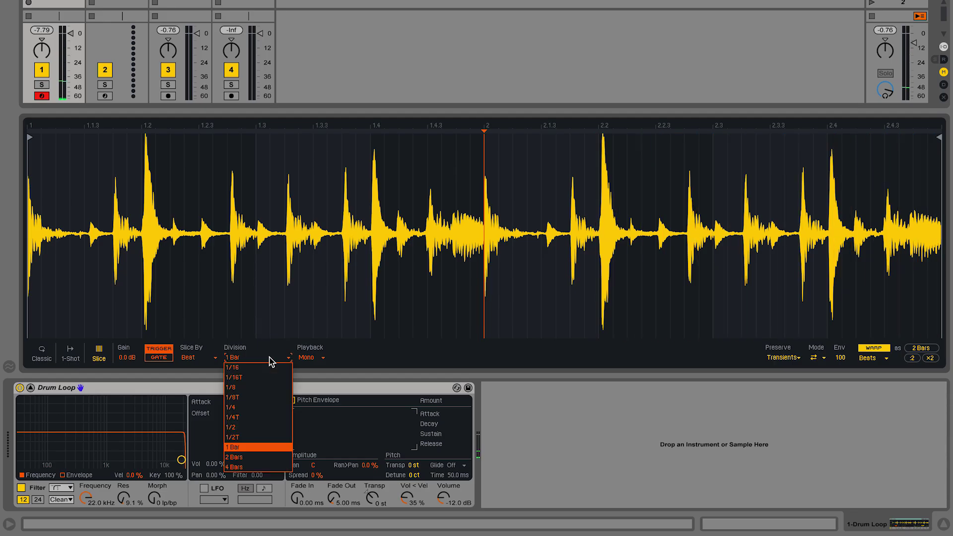
left_click(261, 408)
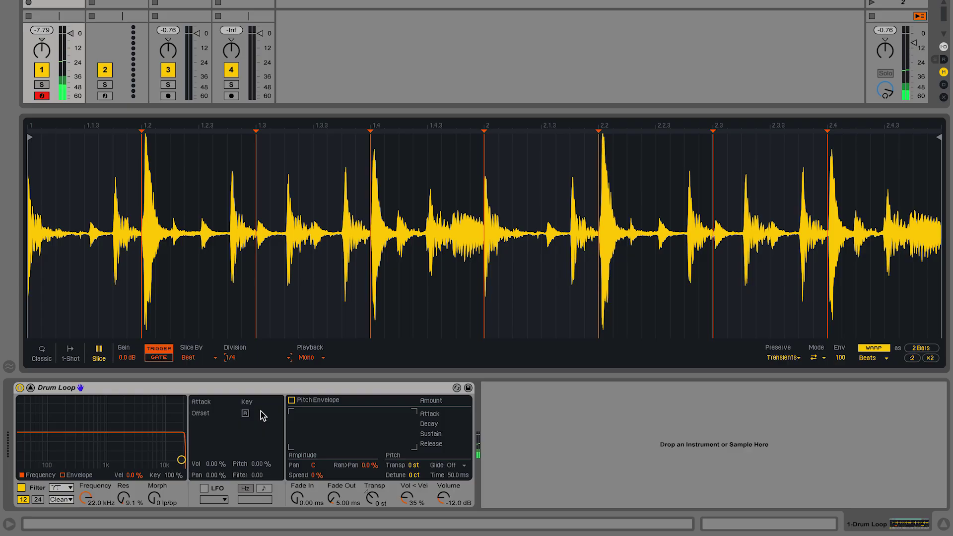
left_click(261, 356)
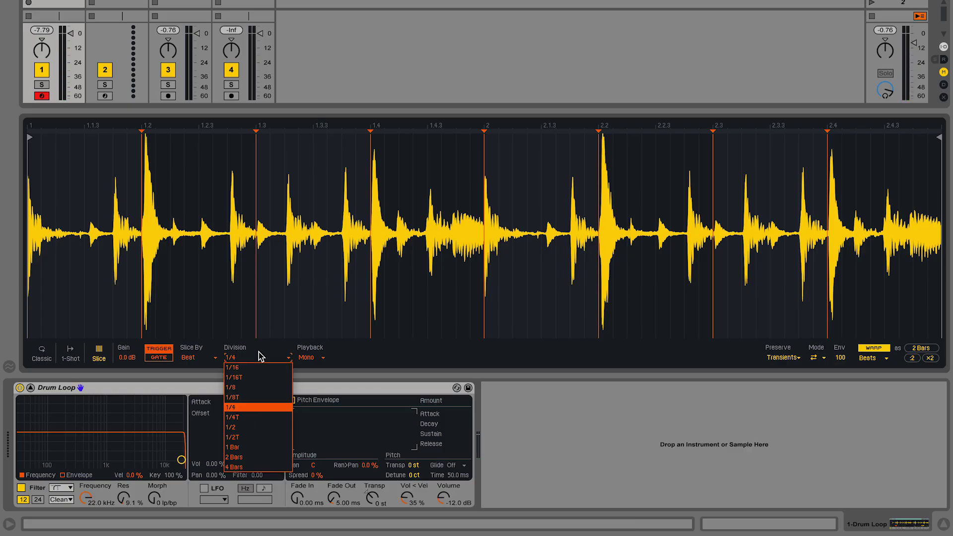
left_click(258, 368)
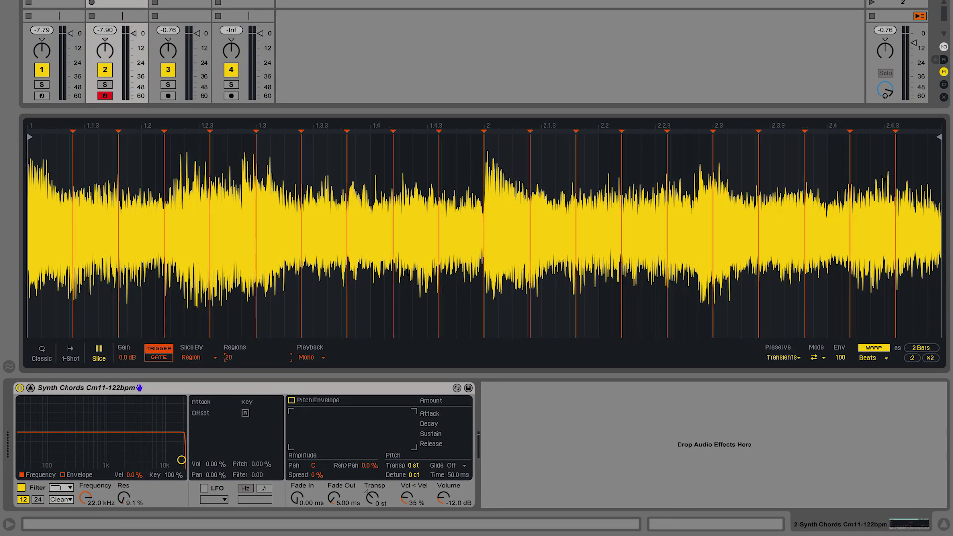
Raise the number of slice Regions in the Synth Chords sample to 64, and lower the region count again.
left_click_drag(228, 357, 227, 325)
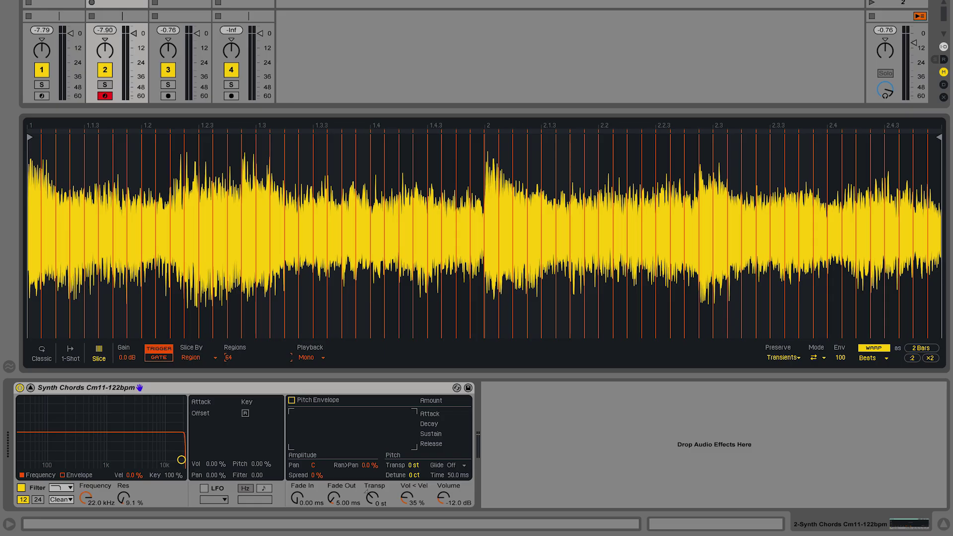
left_click_drag(228, 357, 228, 388)
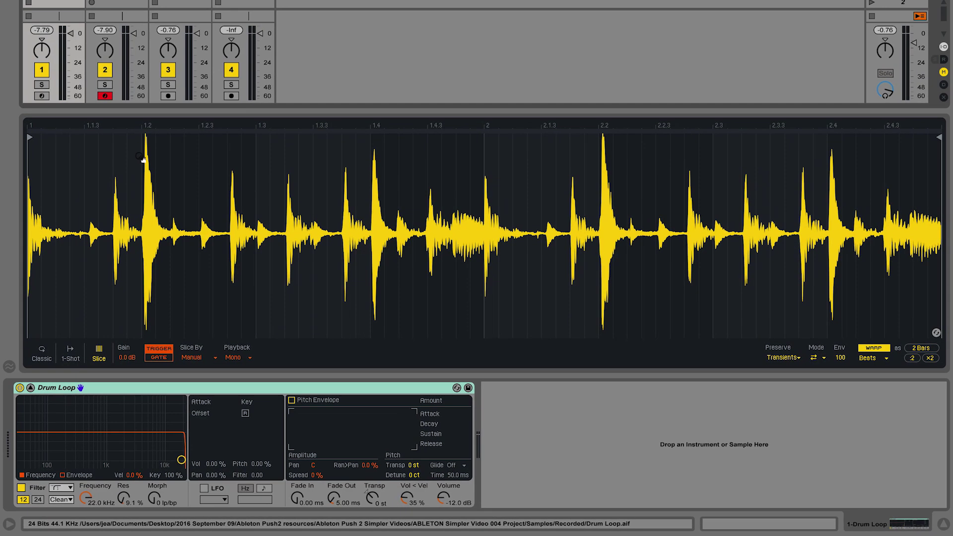
Add three manual slice markers to the Drum Loop, just before the hits near 1.2, 1.2.4 and 1.4.
double_click(153, 120)
double_click(226, 164)
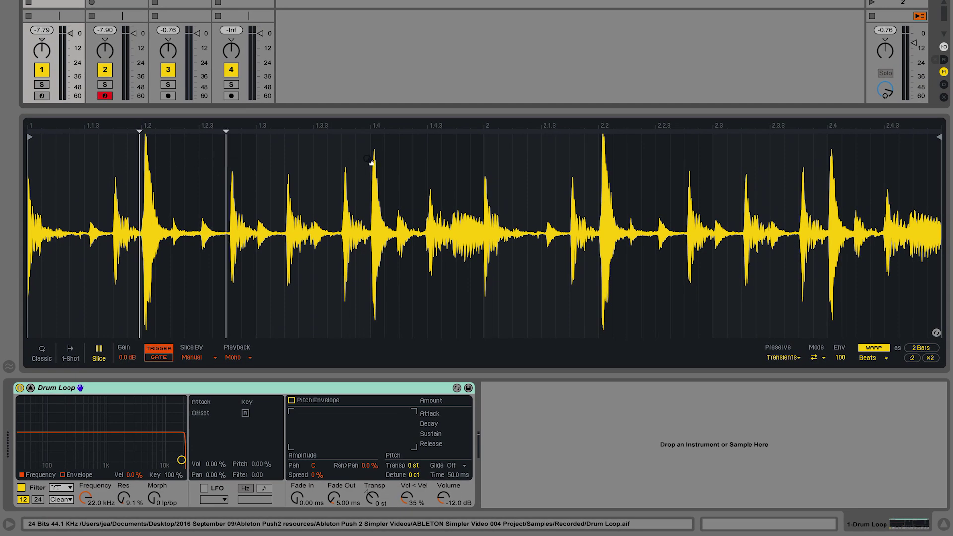
double_click(369, 160)
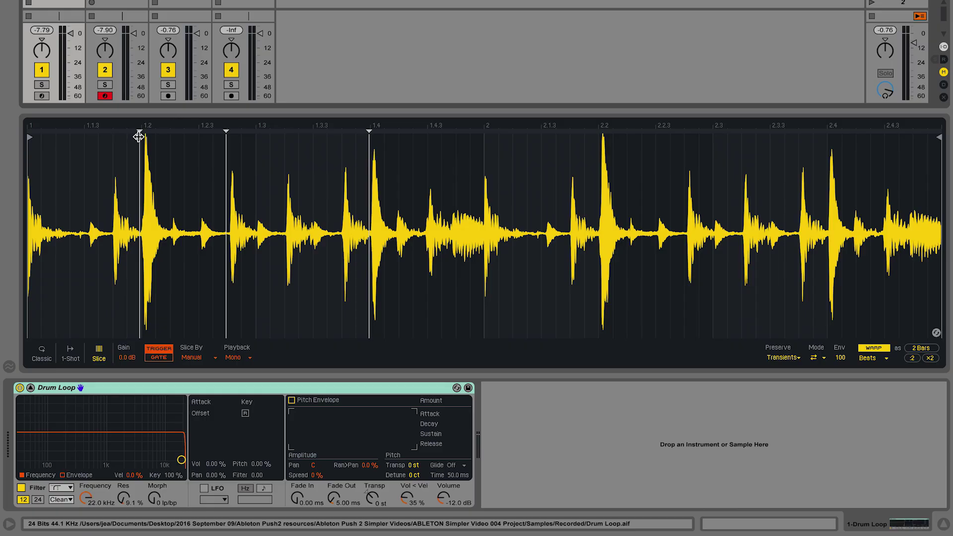
Shift the three manual slice markers slightly later so they sit closer to the starts of their hits.
mouse_move(139, 137)
left_mouse_down()
mouse_move(170, 136)
mouse_move(127, 138)
mouse_move(140, 138)
left_mouse_up()
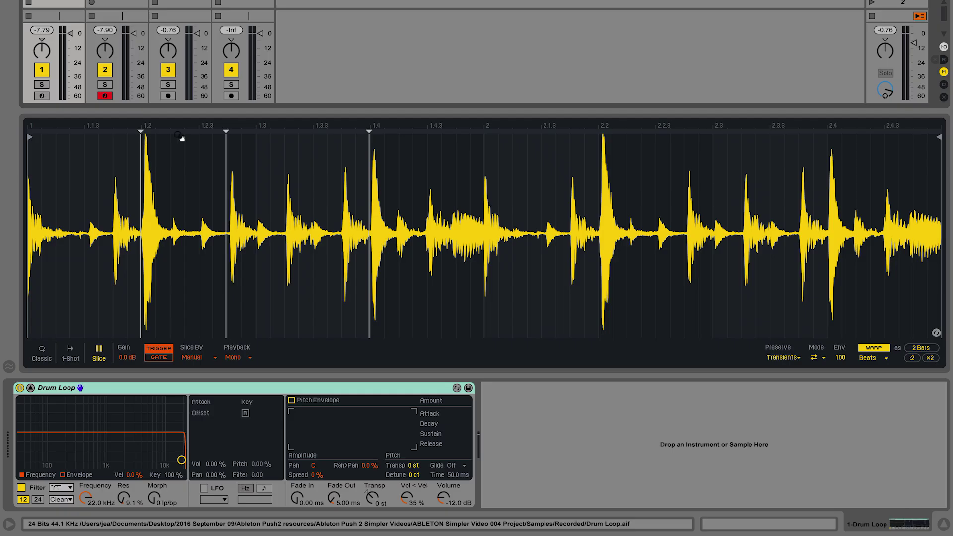
left_click_drag(225, 137, 228, 136)
left_click_drag(369, 144, 372, 144)
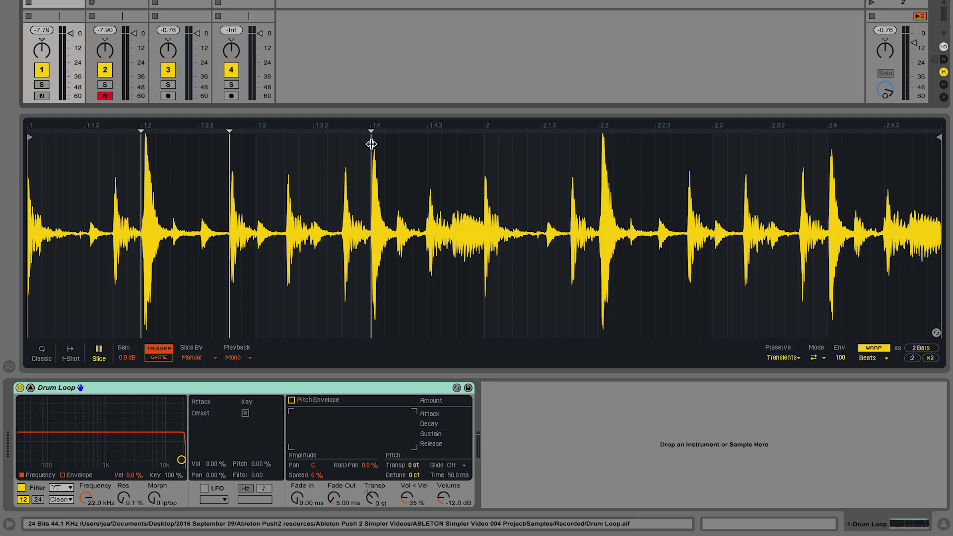
Delete the slice marker at 1.4 and place a new one precisely at the start of that hit.
double_click(371, 143)
left_click_drag(376, 148, 380, 152)
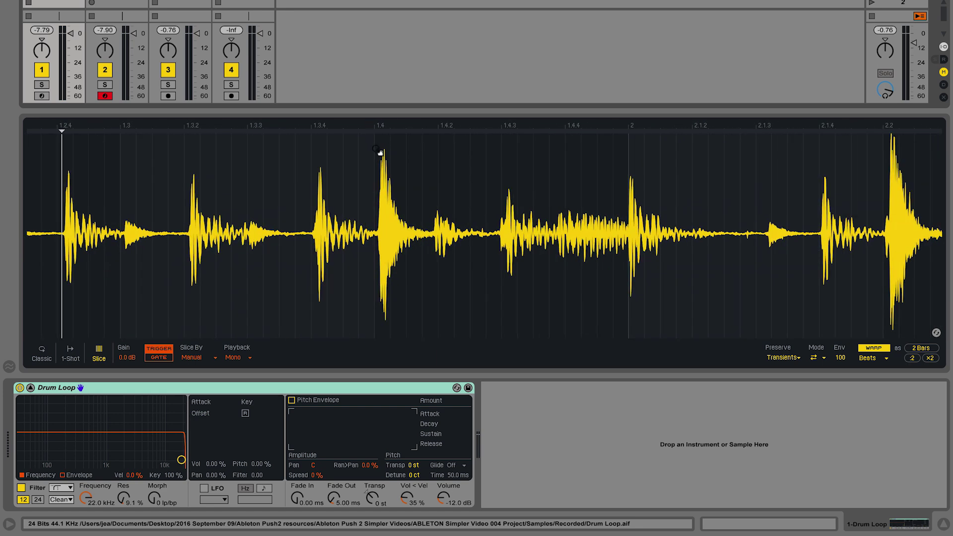
double_click(378, 150)
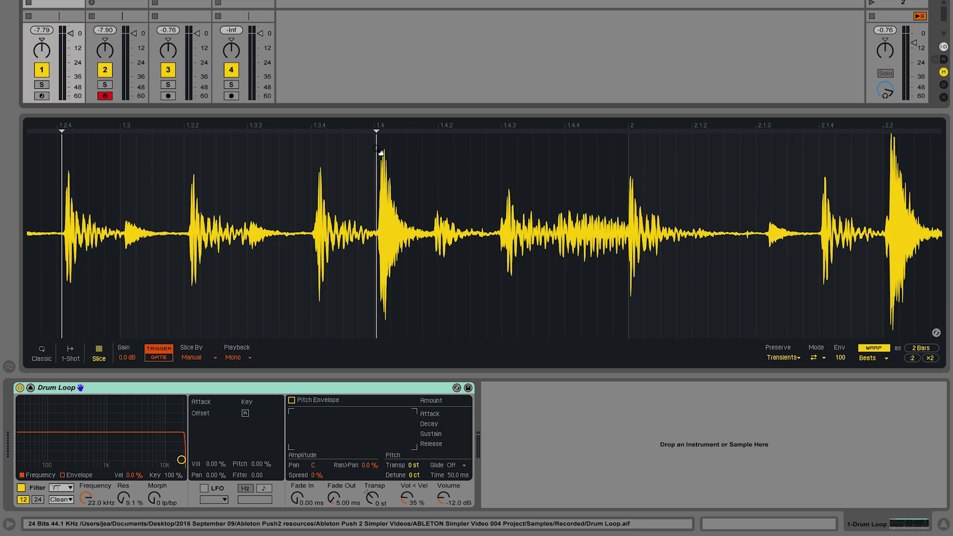
Add a manual slice marker just before the hit at bar 2 and arm track 1 for playing.
double_click(627, 156)
left_click_drag(575, 149, 575, 169)
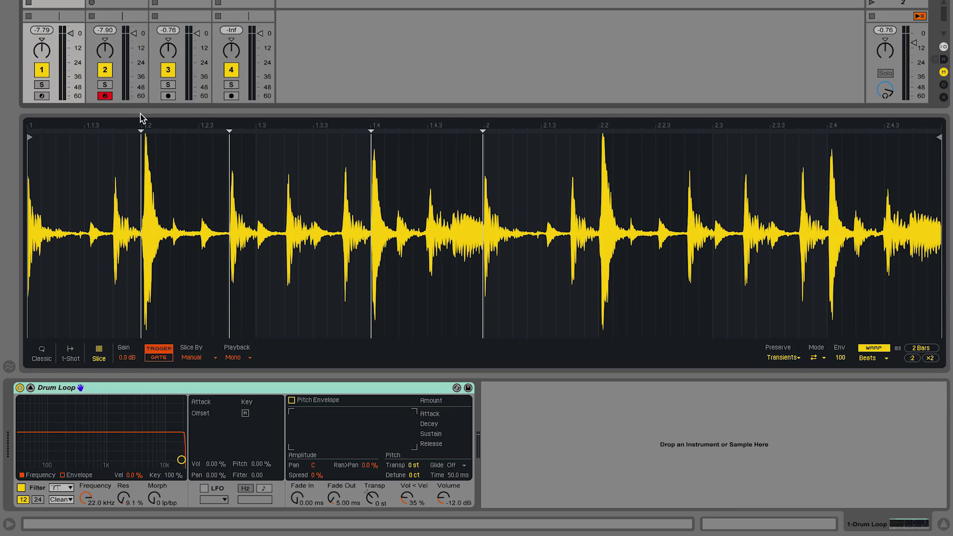
left_click(42, 95)
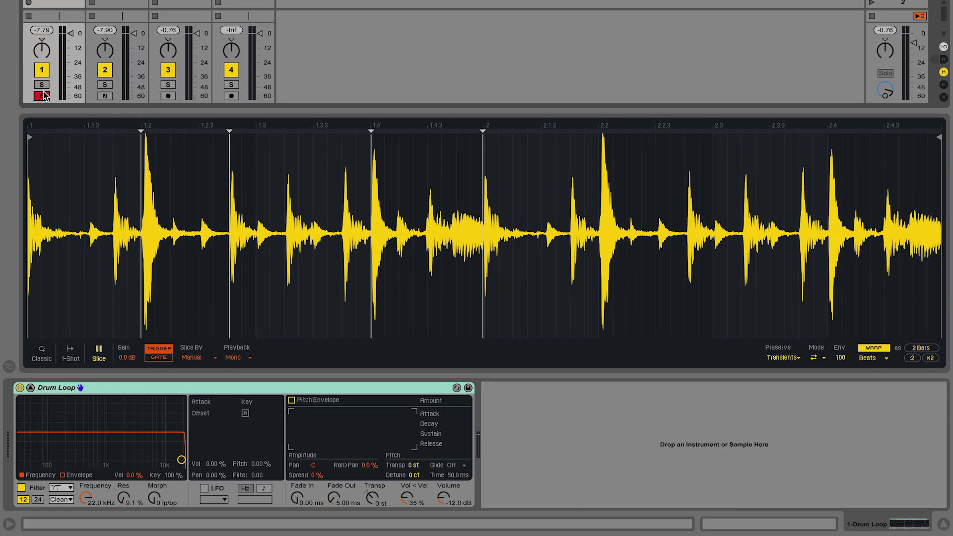